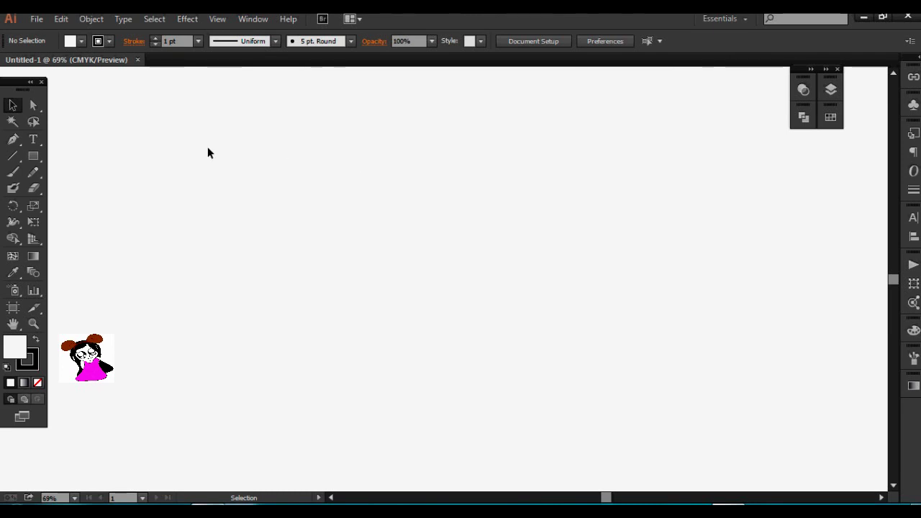
# Open the Pathfinder, Layers and Transparency panels from the Window menu, with Pathfinder beside Layers
pyautogui.click(252, 19)
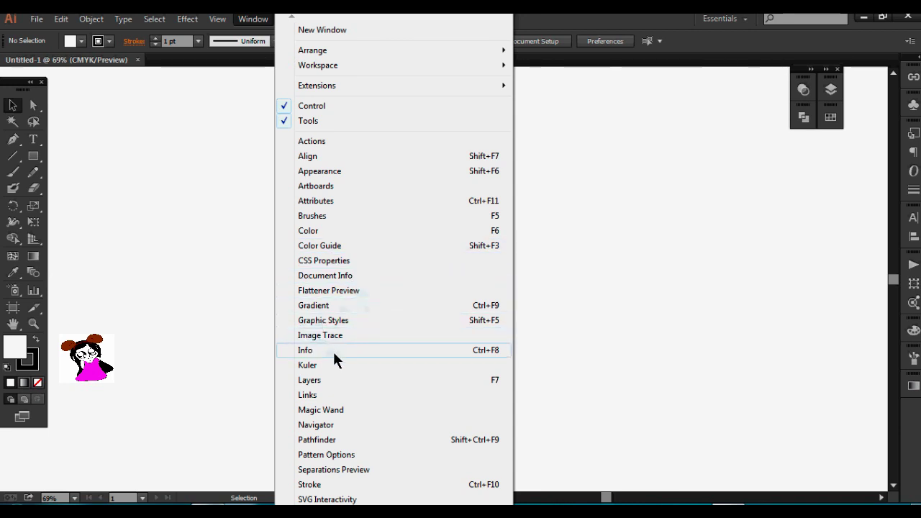
pyautogui.click(363, 443)
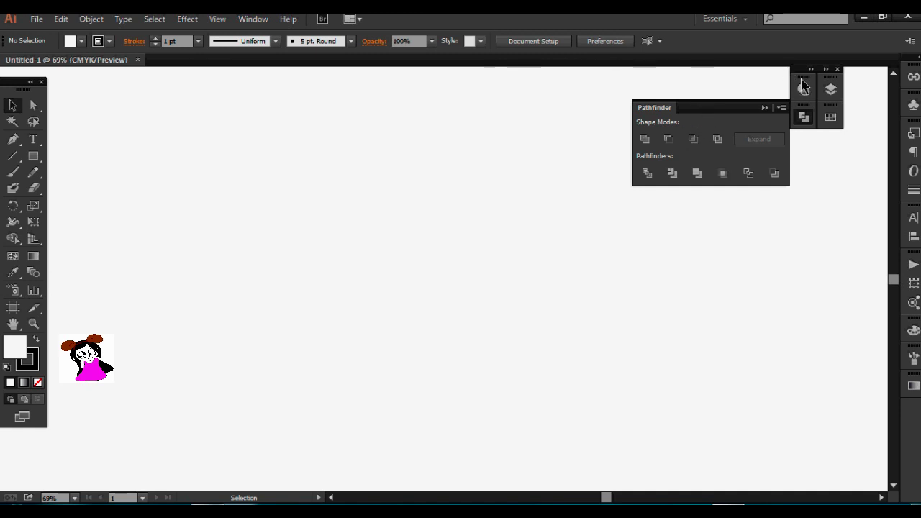
pyautogui.click(260, 19)
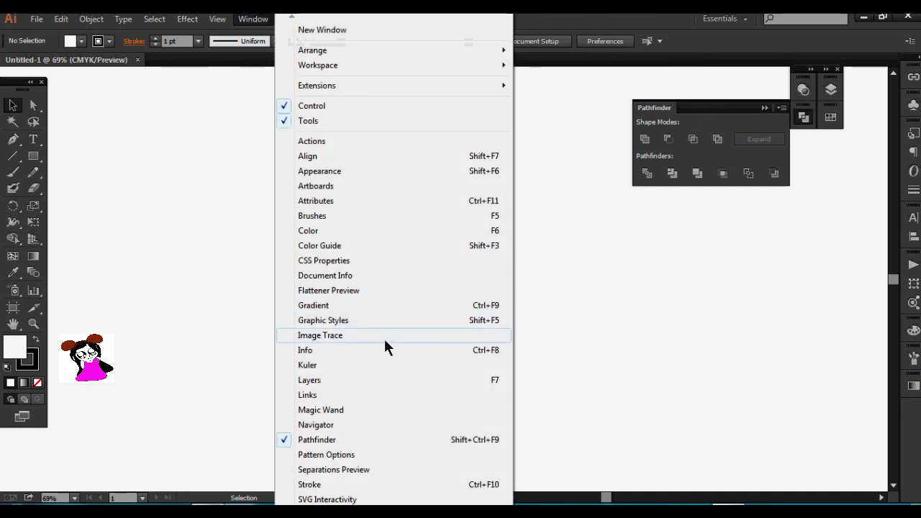
pyautogui.click(342, 381)
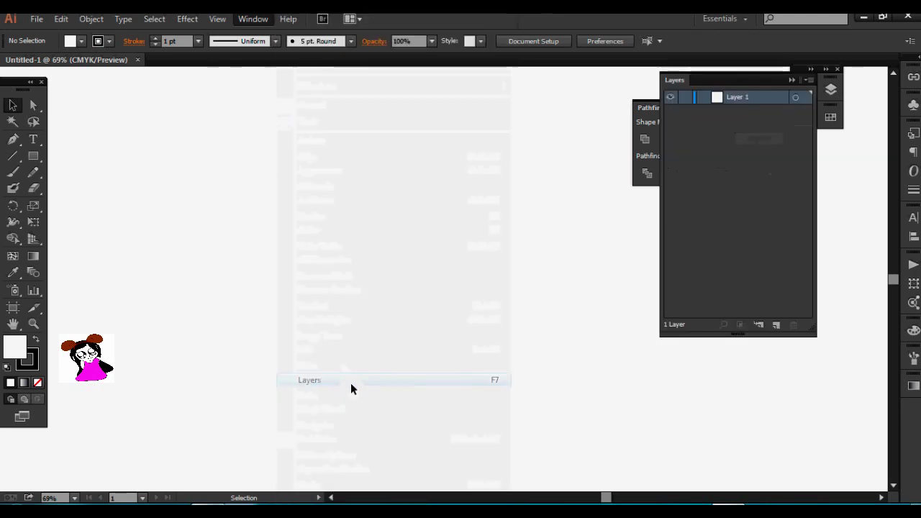
pyautogui.moveTo(696, 81); pyautogui.dragTo(531, 87)
pyautogui.moveTo(713, 115)
pyautogui.mouseDown()
pyautogui.moveTo(687, 106)
pyautogui.moveTo(697, 87)
pyautogui.mouseUp()
pyautogui.click(254, 20)
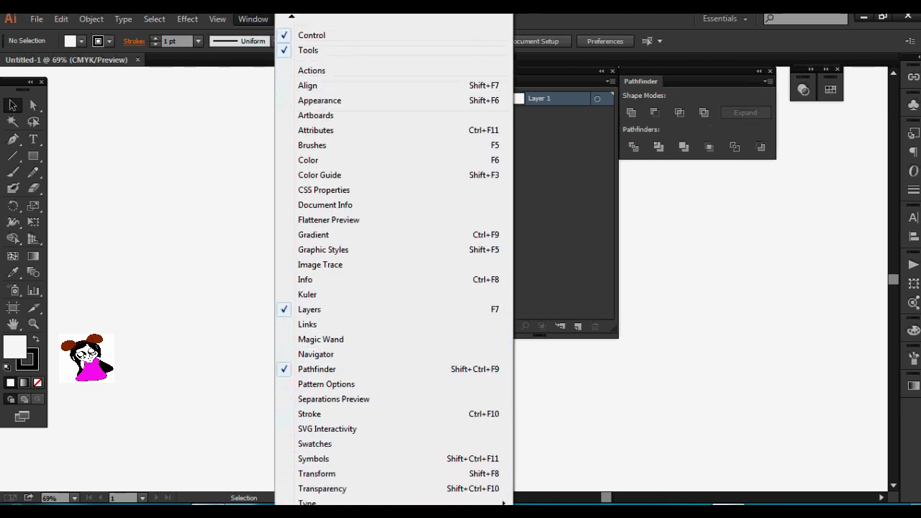
pyautogui.click(364, 484)
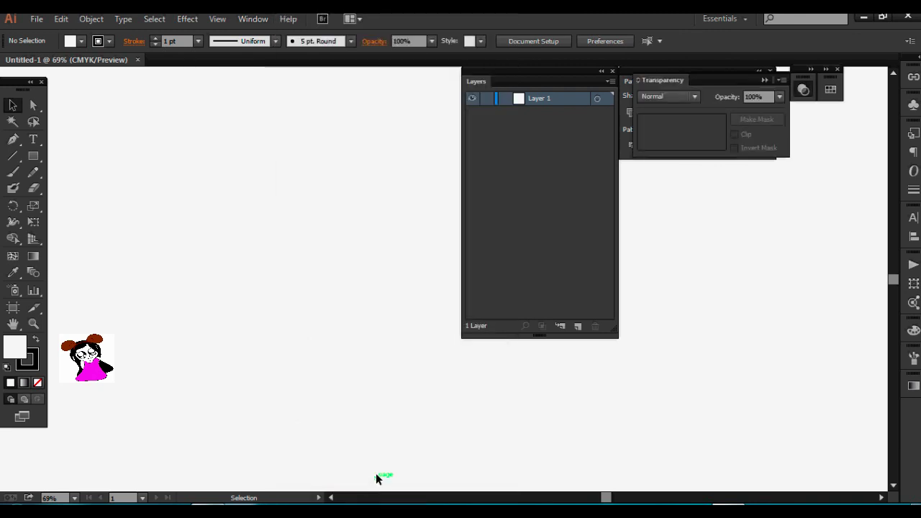
# Separate Transparency, expand the Swatches panel and dock it above Pathfinder
pyautogui.moveTo(665, 81); pyautogui.dragTo(663, 189)
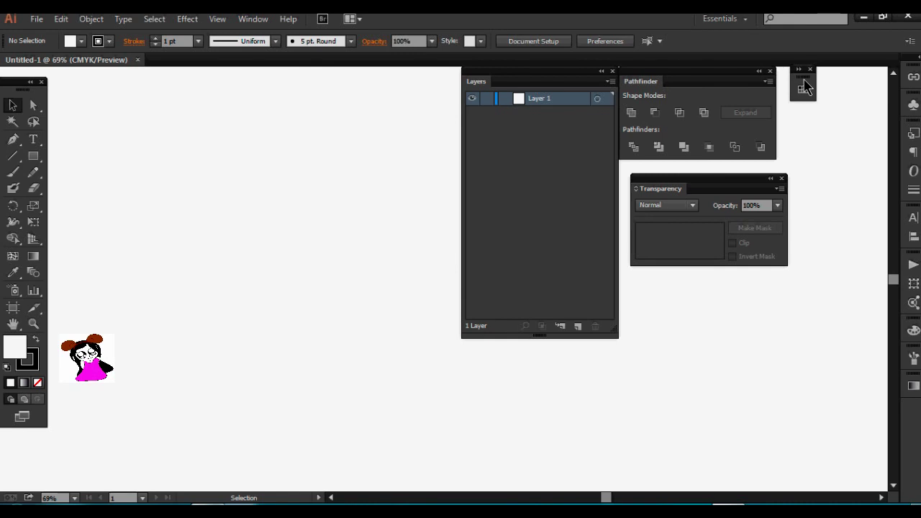
pyautogui.click(803, 90)
pyautogui.moveTo(662, 90)
pyautogui.mouseDown()
pyautogui.moveTo(732, 85)
pyautogui.moveTo(723, 83)
pyautogui.mouseUp()
pyautogui.moveTo(552, 80); pyautogui.dragTo(528, 78)
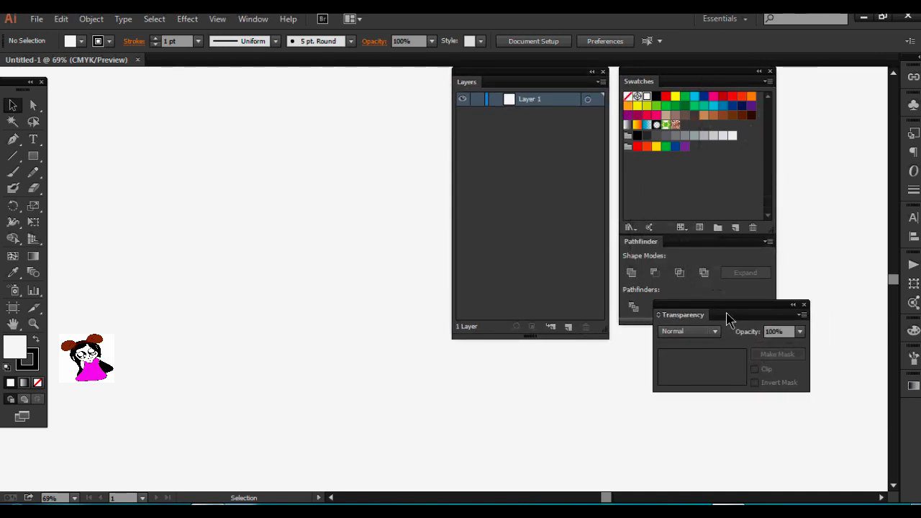
# Dock Transparency under Pathfinder and move the Layers panel next to Swatches
pyautogui.moveTo(714, 185); pyautogui.dragTo(699, 339)
pyautogui.moveTo(645, 75); pyautogui.dragTo(746, 82)
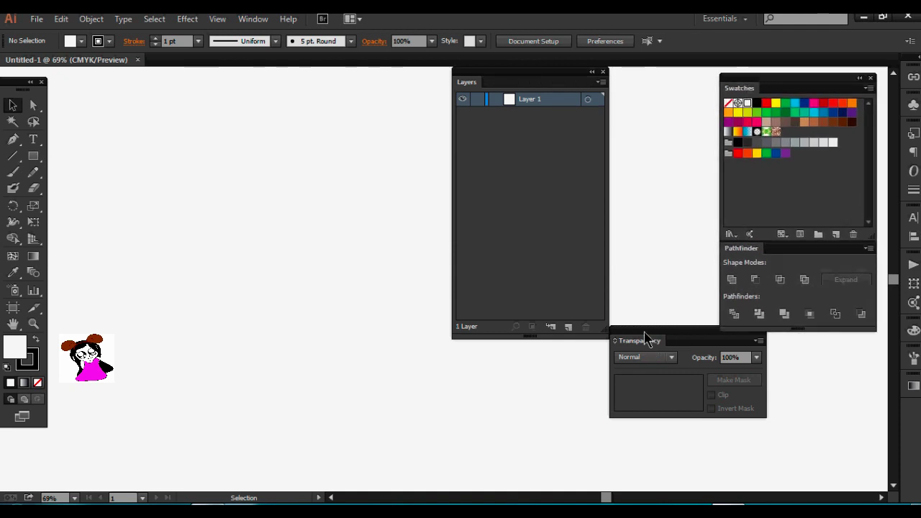
pyautogui.moveTo(645, 338); pyautogui.dragTo(759, 346)
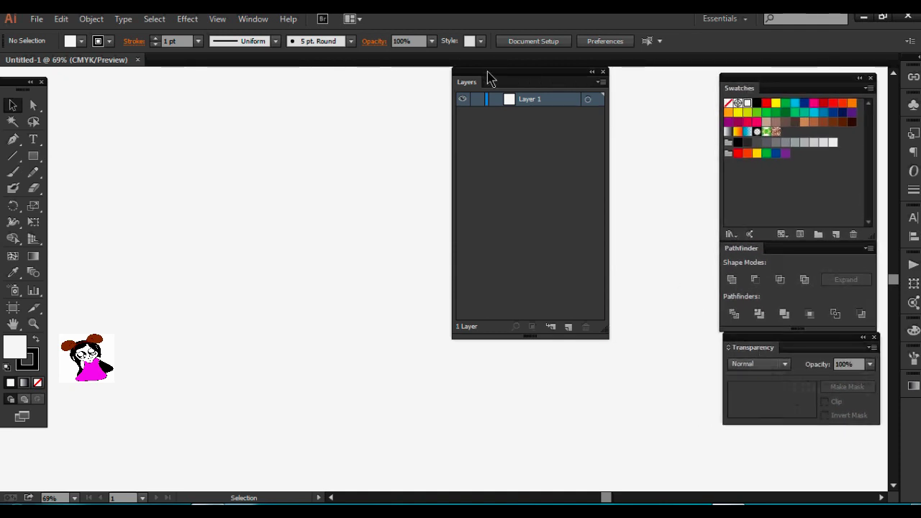
pyautogui.moveTo(488, 75); pyautogui.dragTo(587, 82)
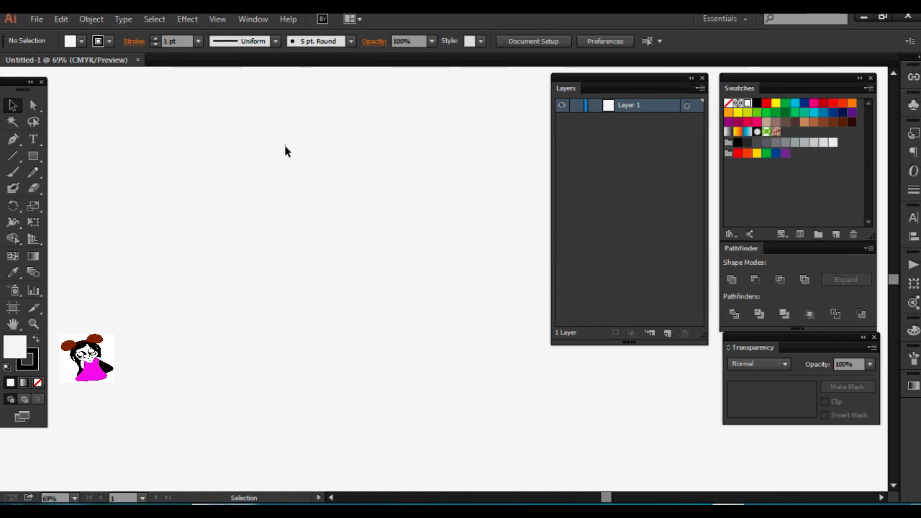
pyautogui.click(11, 159)
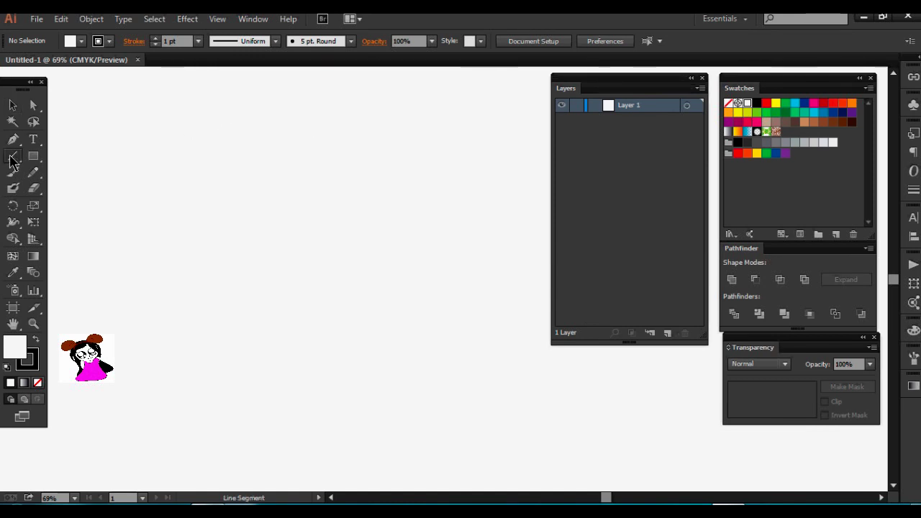
# Draw a horizontal line with the Line Segment tool and apply a Zig Zag effect
pyautogui.click(67, 155)
pyautogui.moveTo(180, 189); pyautogui.dragTo(351, 188)
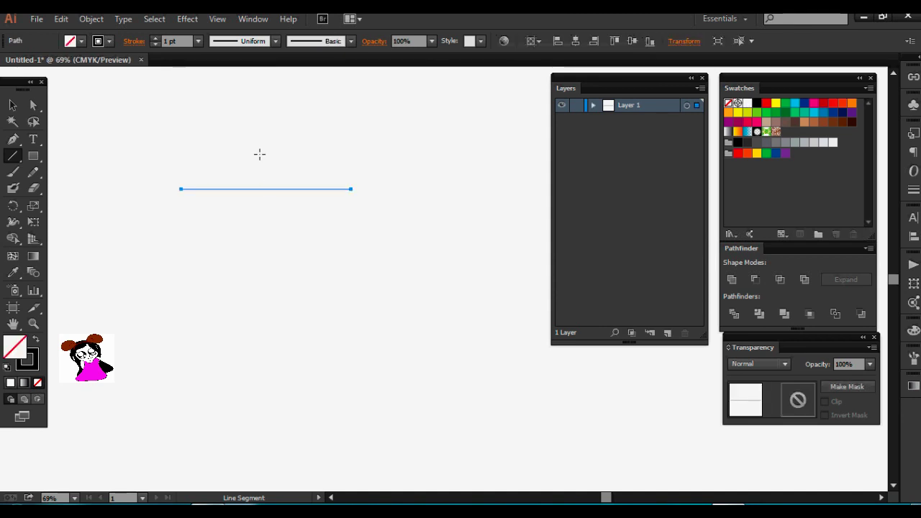
pyautogui.click(187, 21)
pyautogui.moveTo(229, 129)
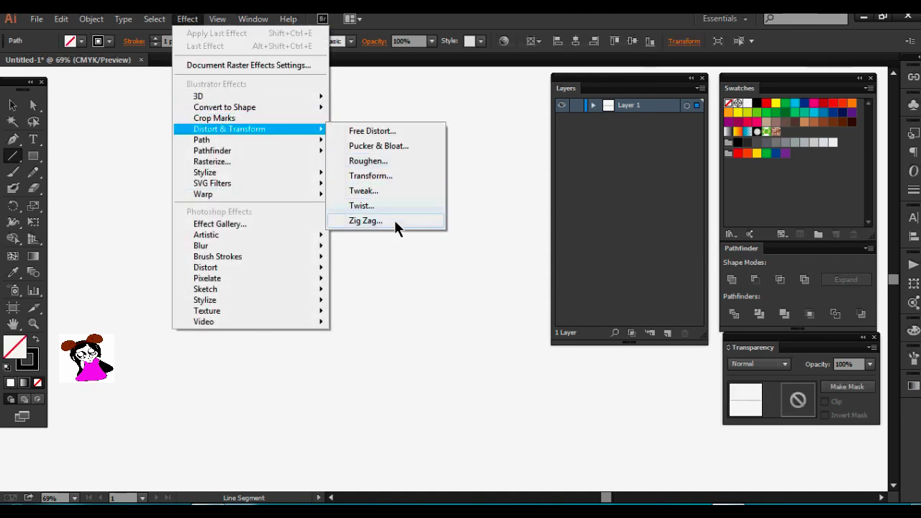
pyautogui.click(395, 220)
# Set the Zig Zag to size 0.92 cm, 13 ridges per segment, with smooth points
pyautogui.click(454, 279)
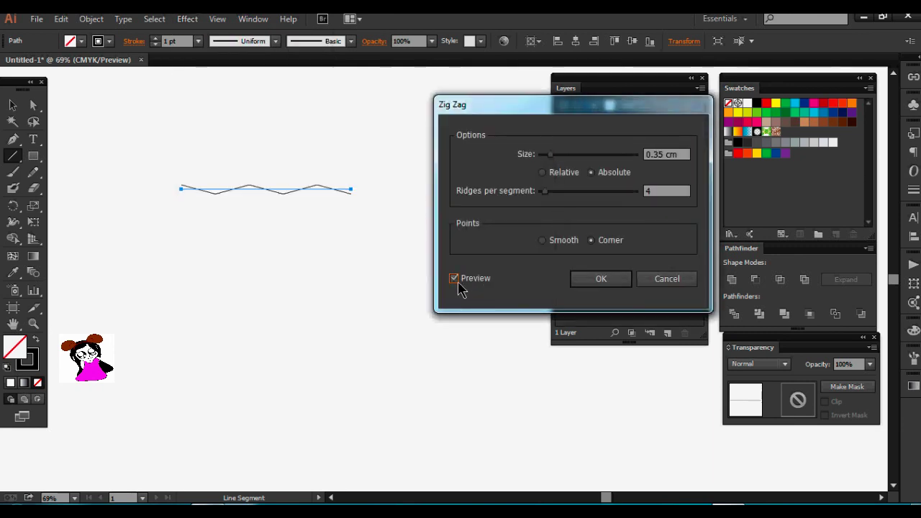
pyautogui.moveTo(551, 156); pyautogui.dragTo(568, 155)
pyautogui.moveTo(545, 190)
pyautogui.mouseDown()
pyautogui.moveTo(562, 191)
pyautogui.moveTo(563, 202)
pyautogui.mouseUp()
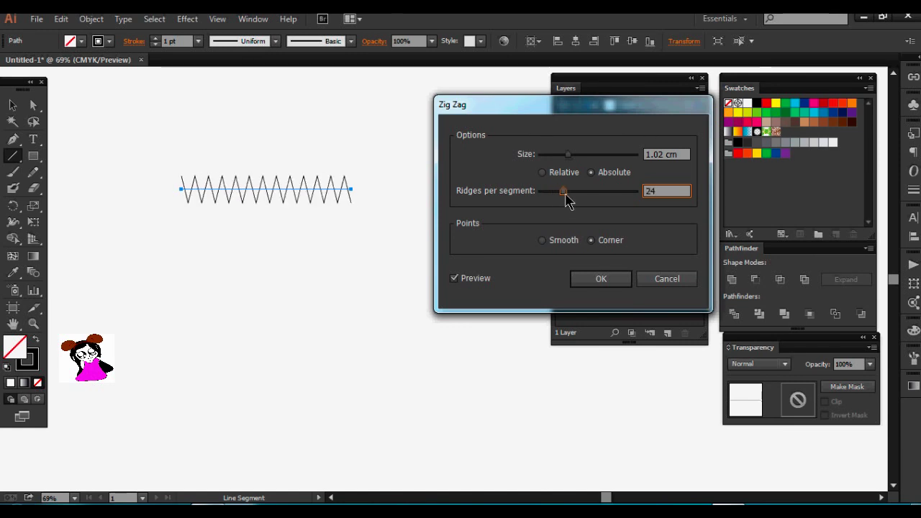
pyautogui.moveTo(568, 154); pyautogui.dragTo(566, 154)
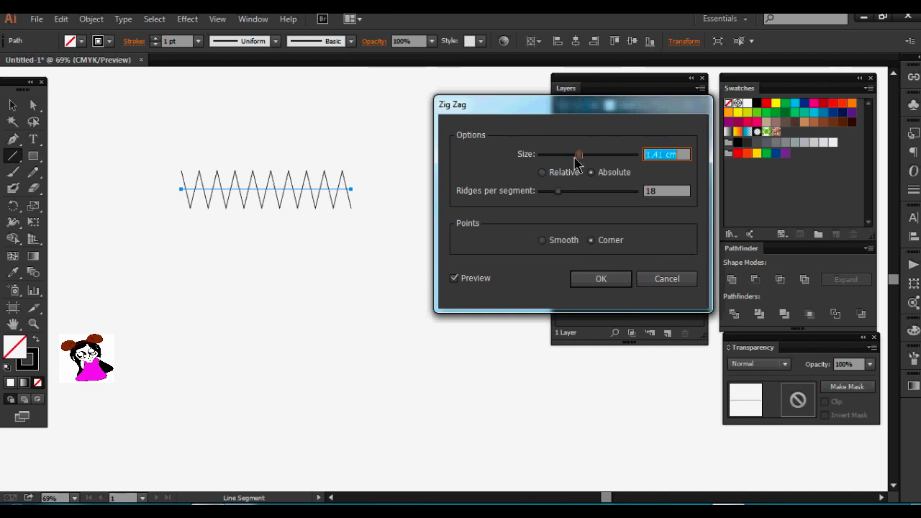
pyautogui.moveTo(559, 199); pyautogui.dragTo(554, 199)
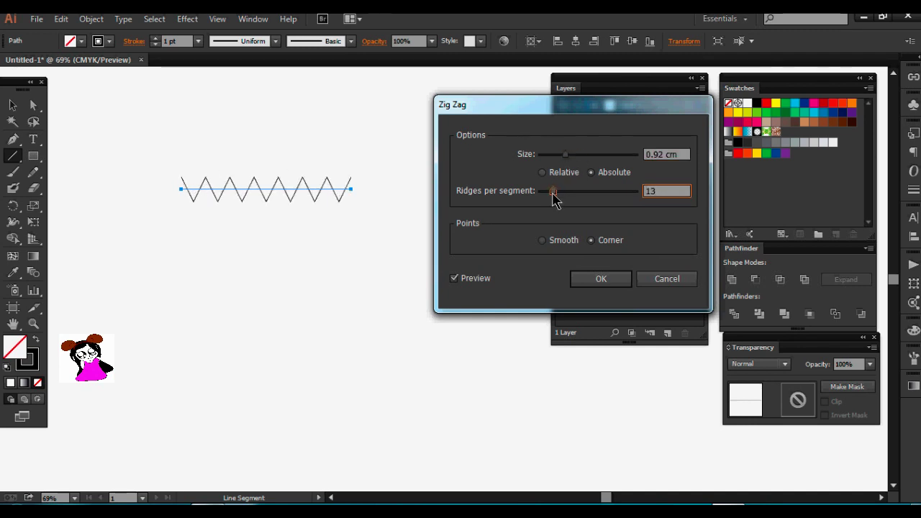
pyautogui.click(543, 240)
pyautogui.click(597, 279)
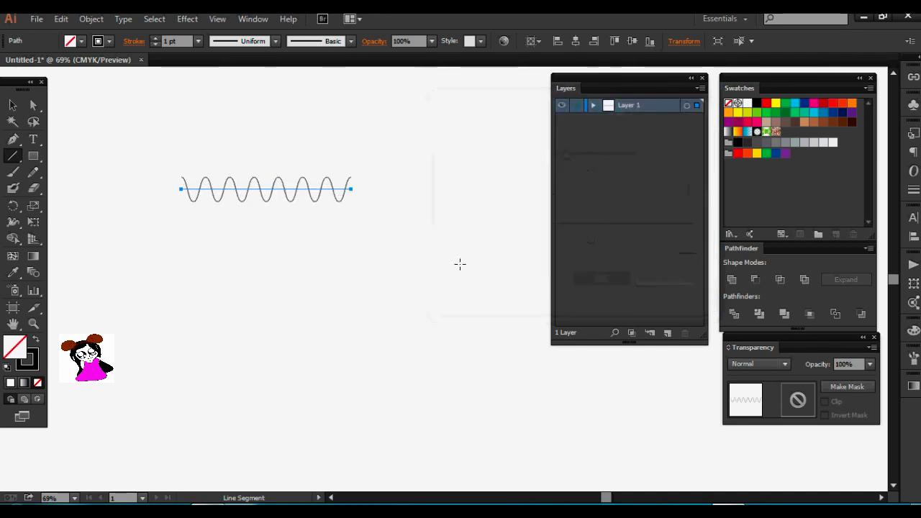
pyautogui.click(91, 18)
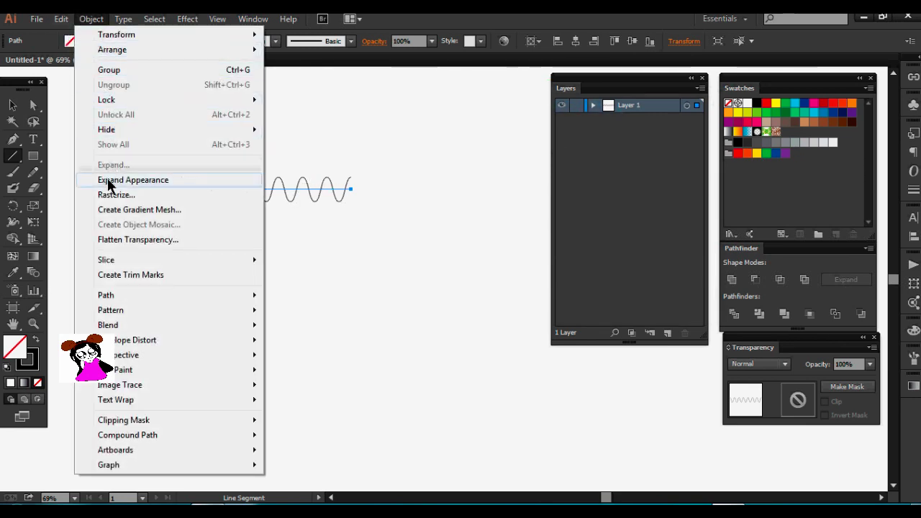
# Expand the wave's appearance into an editable path, zoom in, and select it
pyautogui.click(115, 180)
pyautogui.click(12, 105)
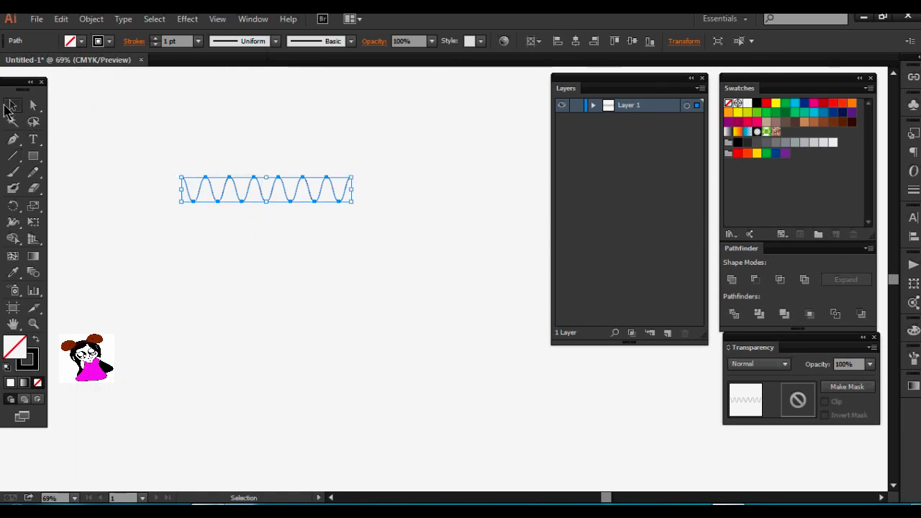
pyautogui.hotkey('ctrl', '+')
pyautogui.hotkey('ctrl', '+')
pyautogui.moveTo(280, 189)
pyautogui.mouseDown()
pyautogui.moveTo(395, 283)
pyautogui.moveTo(455, 309)
pyautogui.mouseUp()
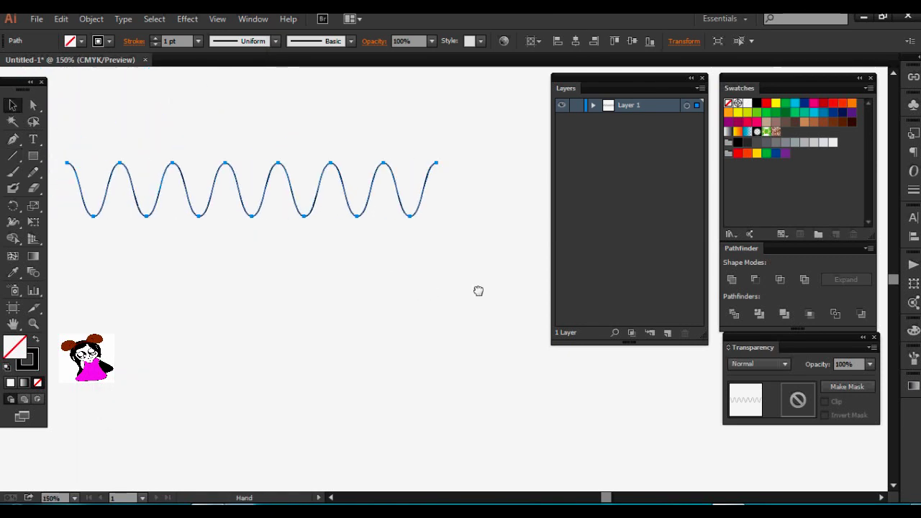
pyautogui.click(387, 214)
# Place a copy of the wave straight down, directly below the original
pyautogui.moveTo(385, 209); pyautogui.dragTo(381, 256)
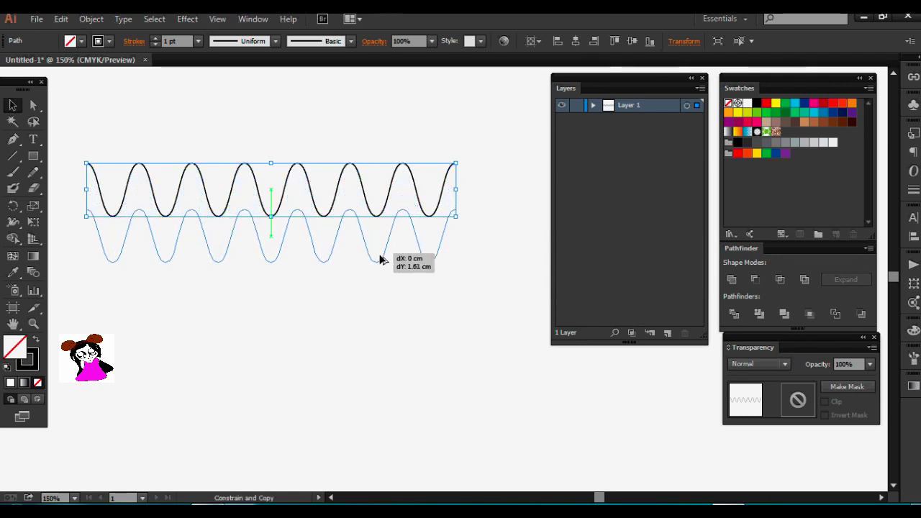
pyautogui.moveTo(381, 256); pyautogui.dragTo(383, 266)
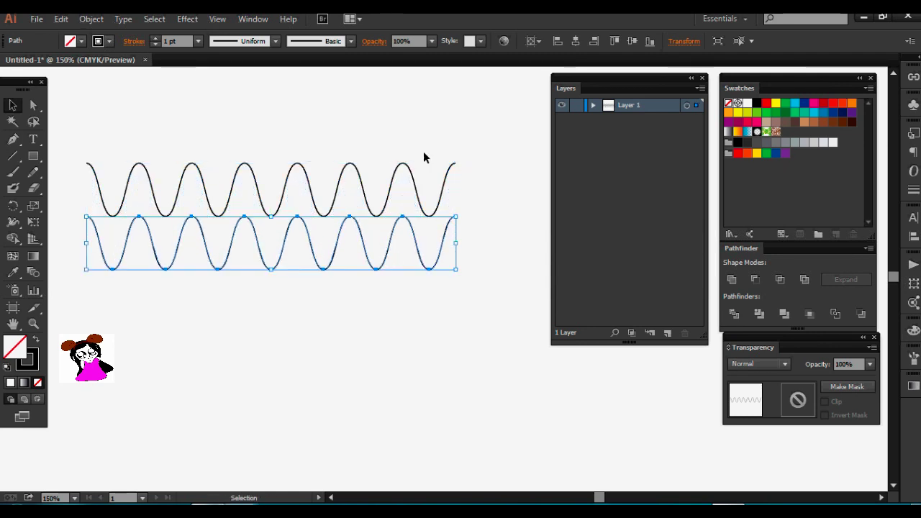
pyautogui.click(382, 138)
pyautogui.moveTo(288, 137); pyautogui.dragTo(329, 137)
pyautogui.click(13, 157)
pyautogui.moveTo(12, 164); pyautogui.dragTo(58, 153)
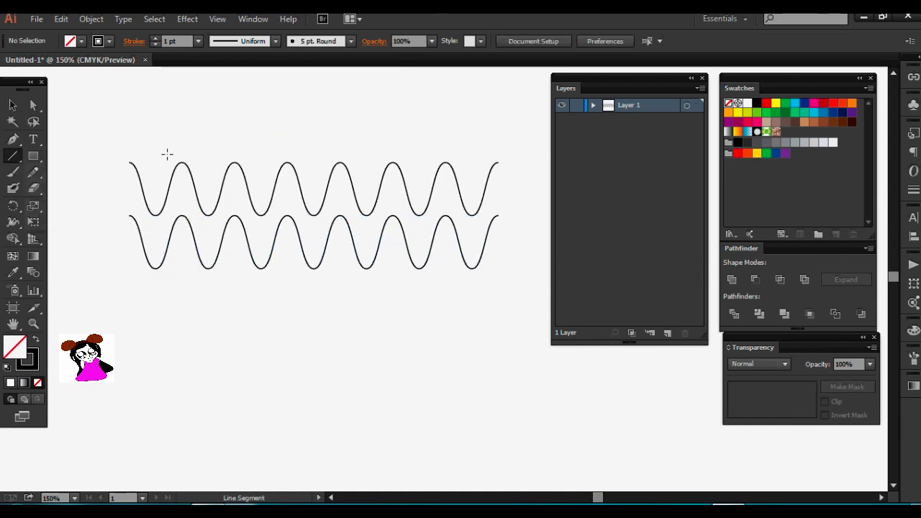
# Draw vertical lines joining the two waves at their left and right ends
pyautogui.moveTo(133, 160); pyautogui.dragTo(129, 215)
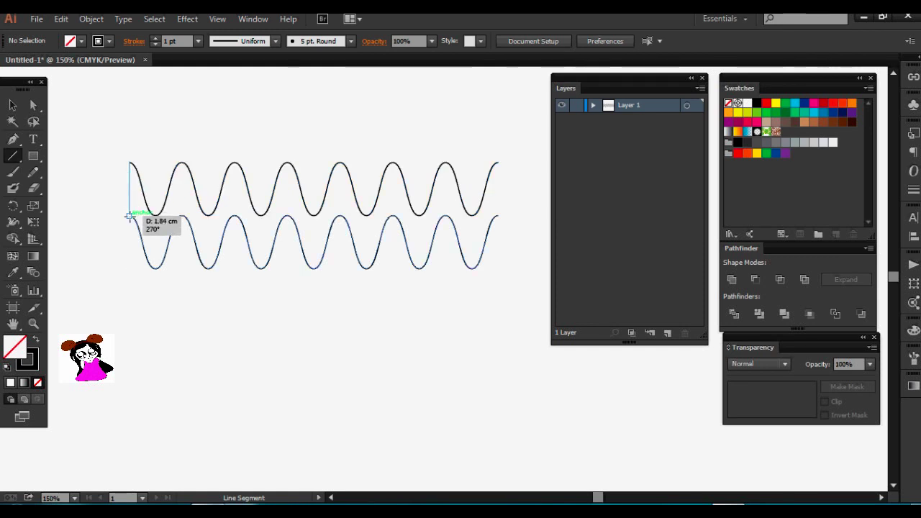
pyautogui.moveTo(130, 215); pyautogui.dragTo(130, 216)
pyautogui.moveTo(498, 163); pyautogui.dragTo(489, 216)
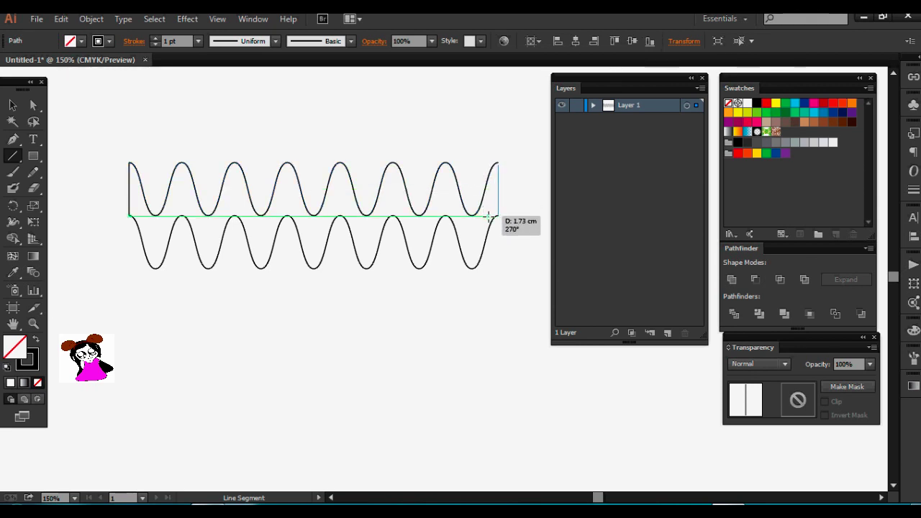
pyautogui.moveTo(488, 215); pyautogui.dragTo(487, 220)
# Align the right vertical line onto the wave ends
pyautogui.click(34, 108)
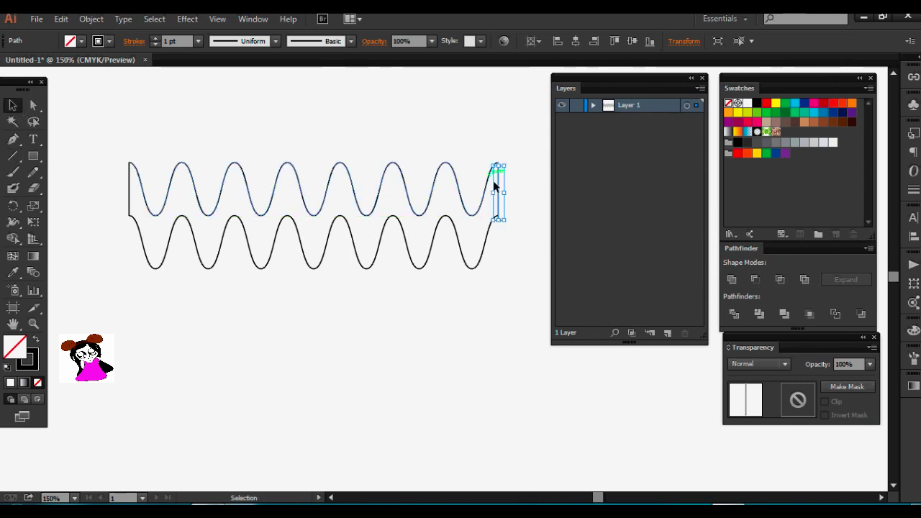
pyautogui.hotkey('ctrl', '+')
pyautogui.press('v')
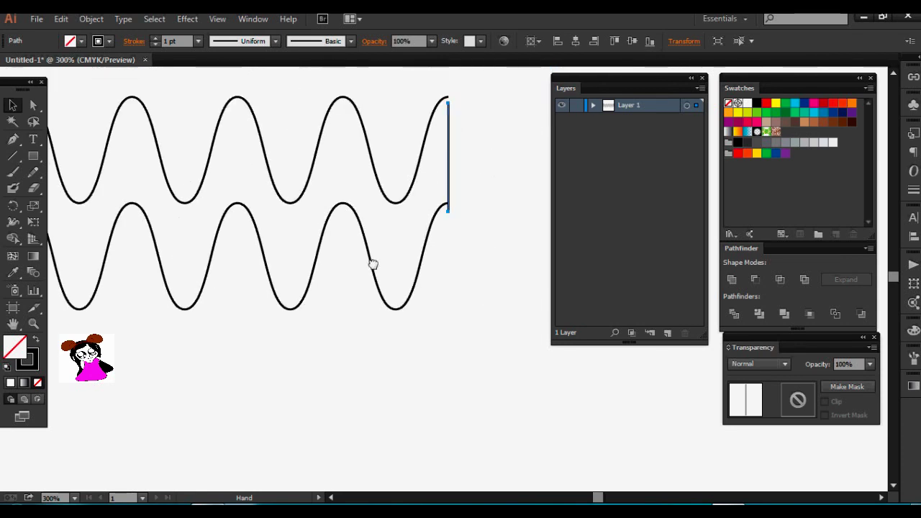
pyautogui.moveTo(415, 181); pyautogui.dragTo(416, 167)
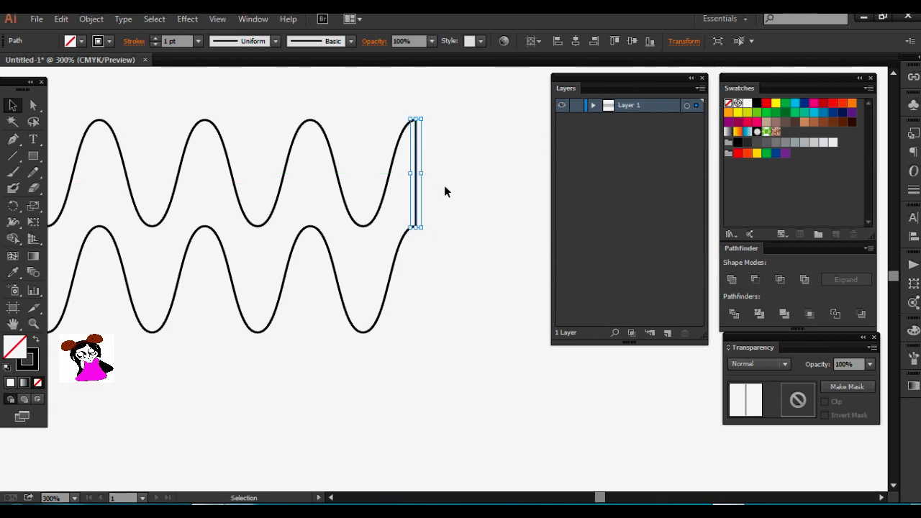
pyautogui.click(454, 218)
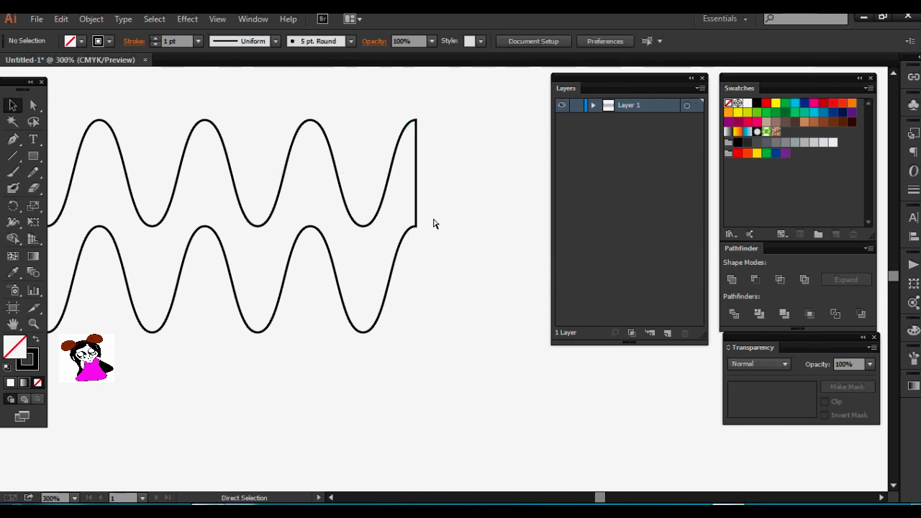
pyautogui.hotkey('ctrl', '-')
pyautogui.hotkey('ctrl', '-')
pyautogui.hotkey('ctrl', '-')
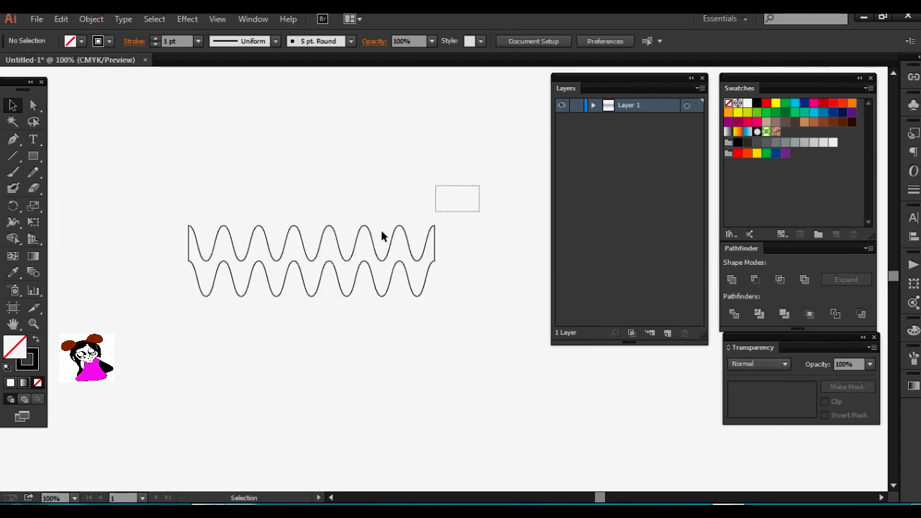
# Marquee-select both waves and connecting lines, Join them into one shape, and select it
pyautogui.moveTo(382, 236); pyautogui.dragTo(150, 323)
pyautogui.rightClick(267, 260)
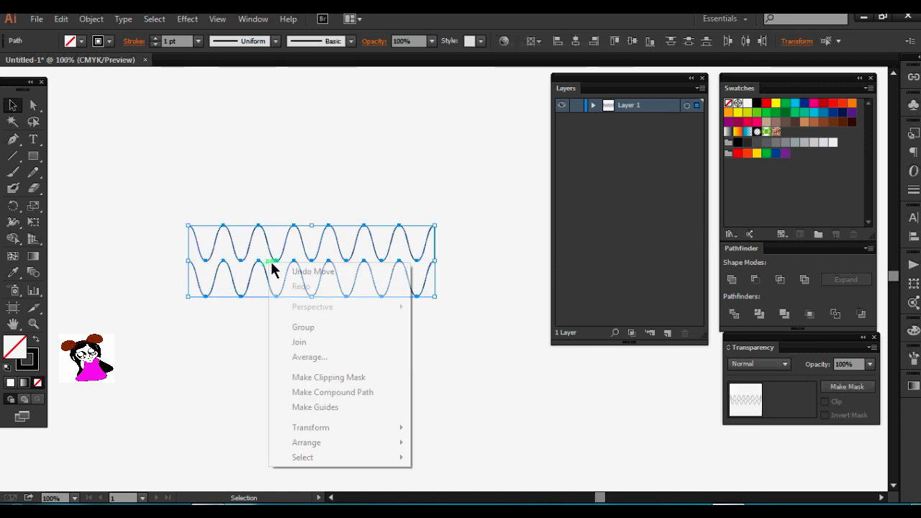
pyautogui.click(330, 337)
pyautogui.click(386, 302)
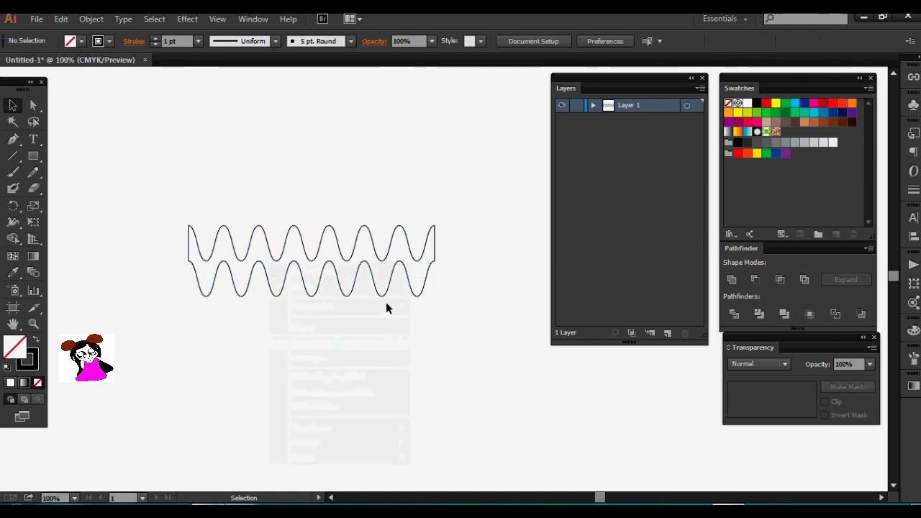
pyautogui.click(374, 282)
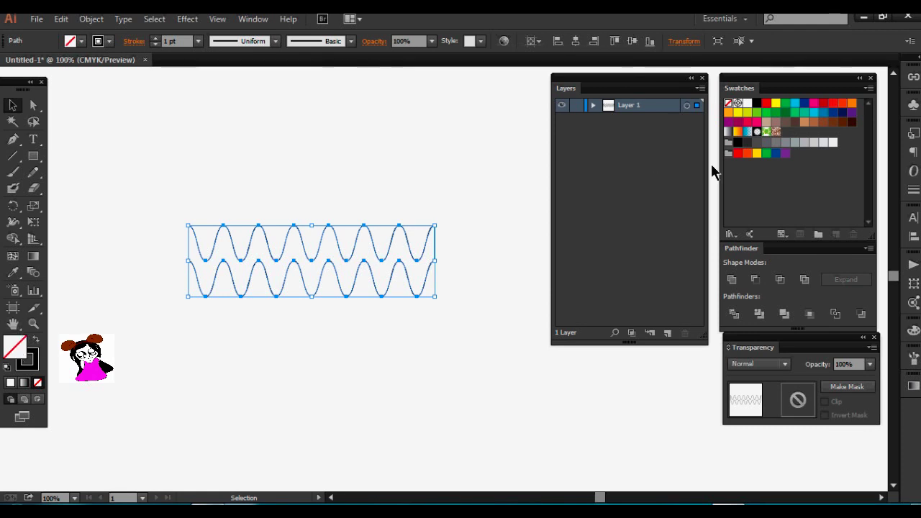
# Fill the ribbon shape with dark blue and move it higher up the page
pyautogui.click(803, 104)
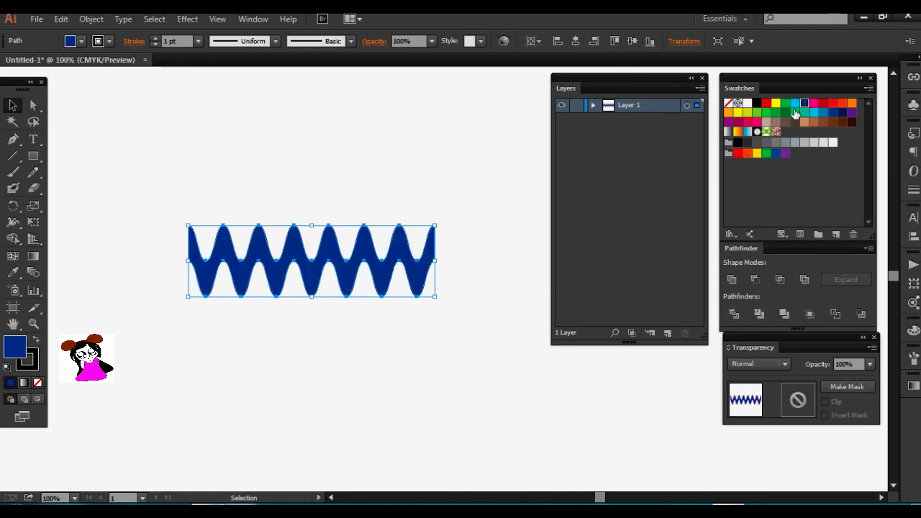
pyautogui.click(467, 230)
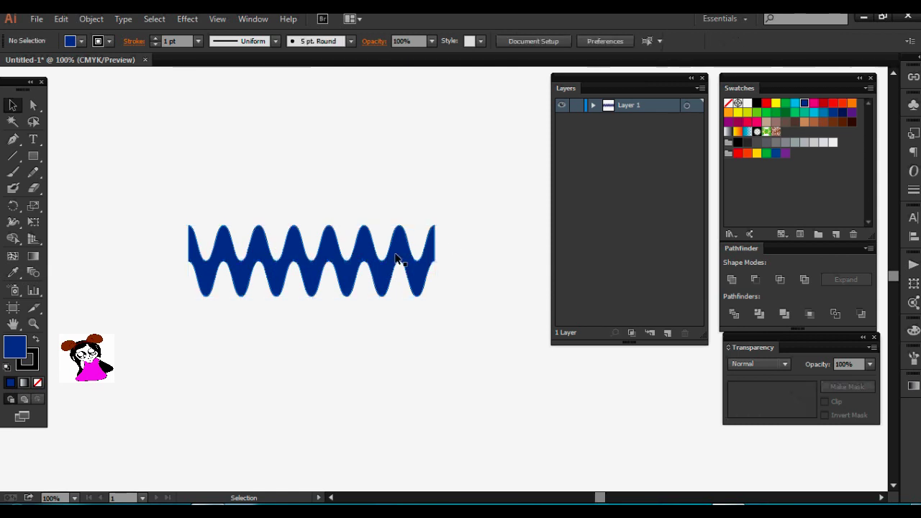
pyautogui.click(389, 265)
pyautogui.moveTo(365, 259); pyautogui.dragTo(369, 135)
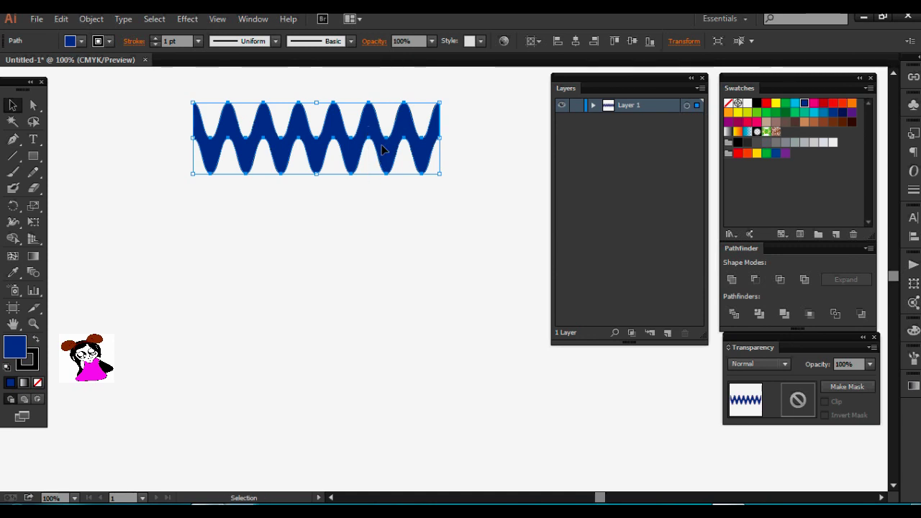
# Copy the ribbon just below itself and repeat with Ctrl+D to stack several copies
pyautogui.moveTo(381, 149); pyautogui.dragTo(381, 186)
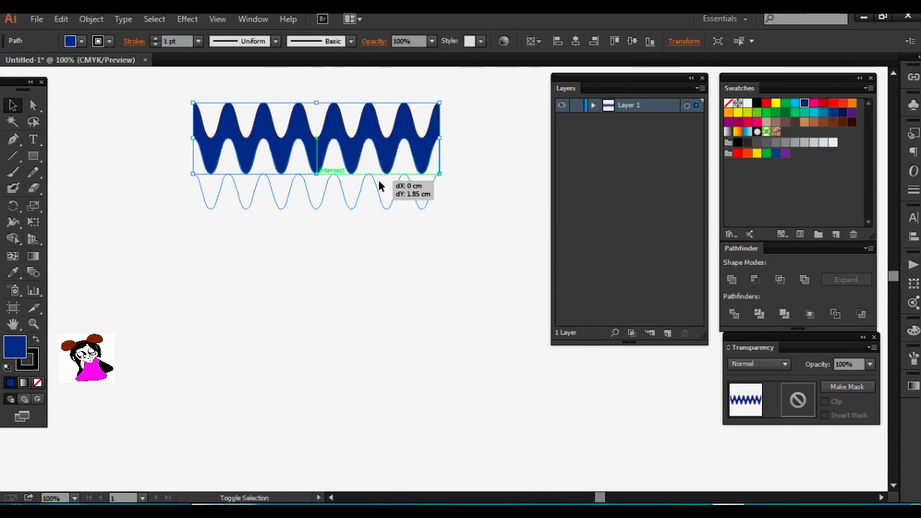
pyautogui.moveTo(381, 185); pyautogui.dragTo(385, 189)
pyautogui.press('a')
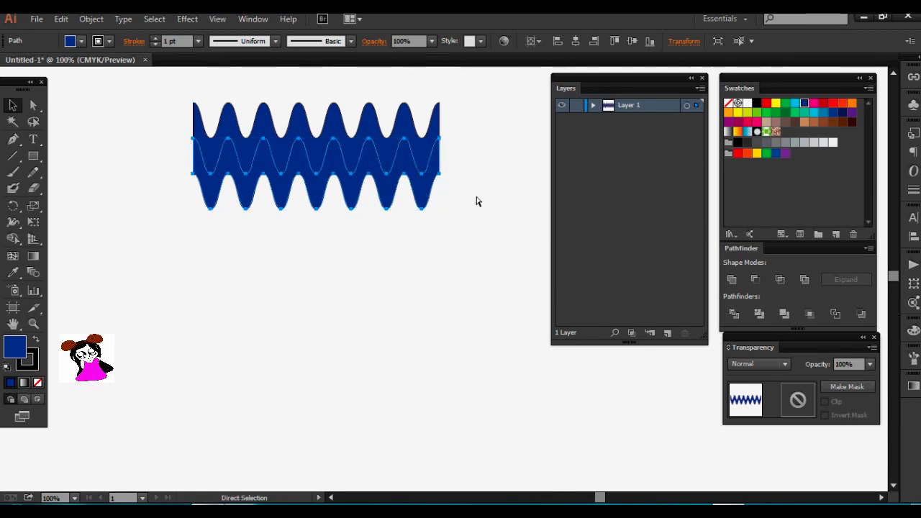
pyautogui.hotkey('ctrl', 'd')
pyautogui.hotkey('ctrl', 'd')
pyautogui.hotkey('ctrl', 'd')
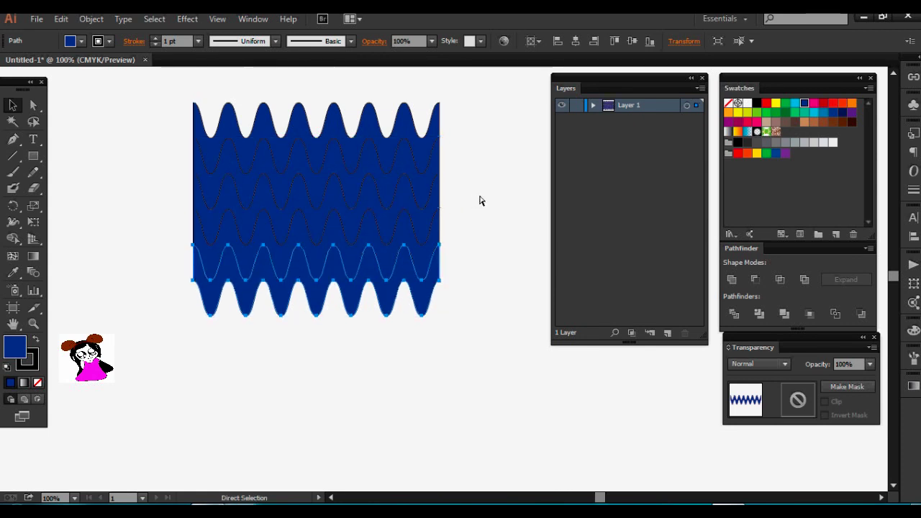
pyautogui.hotkey('ctrl', 'd')
pyautogui.hotkey('ctrl', 'd')
pyautogui.hotkey('ctrl', 'd')
pyautogui.press('v')
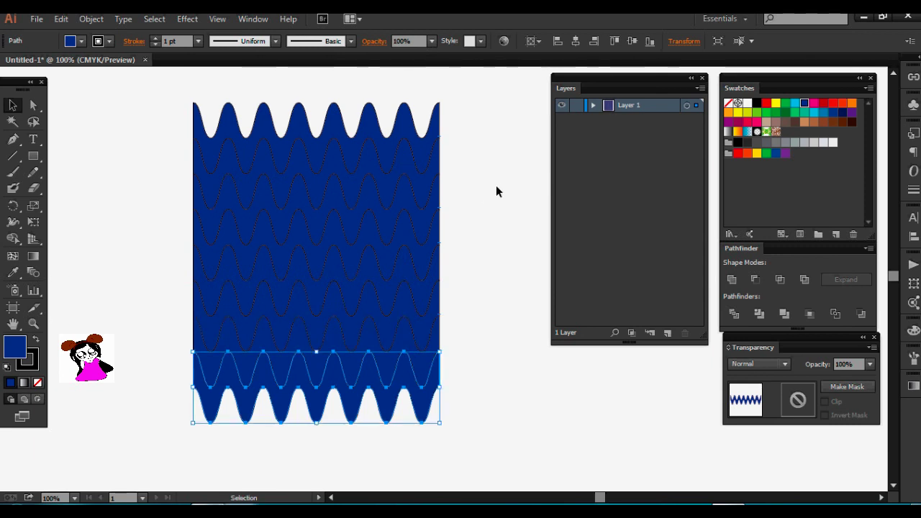
# Marquee-select all the stacked wave paths
pyautogui.click(481, 140)
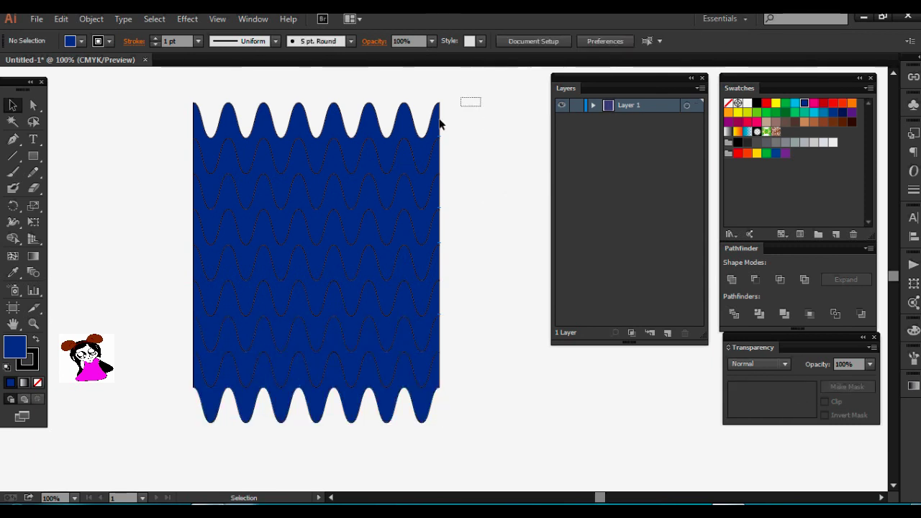
pyautogui.moveTo(440, 124); pyautogui.dragTo(163, 423)
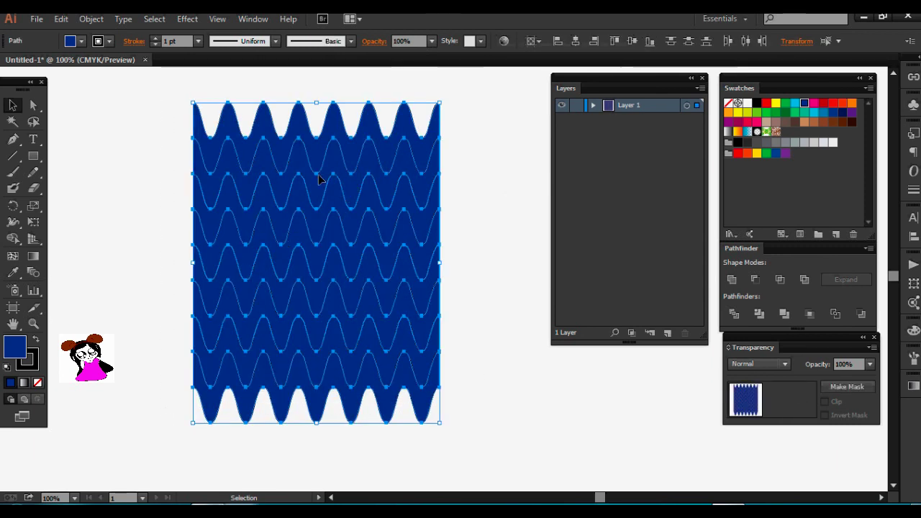
pyautogui.click(60, 19)
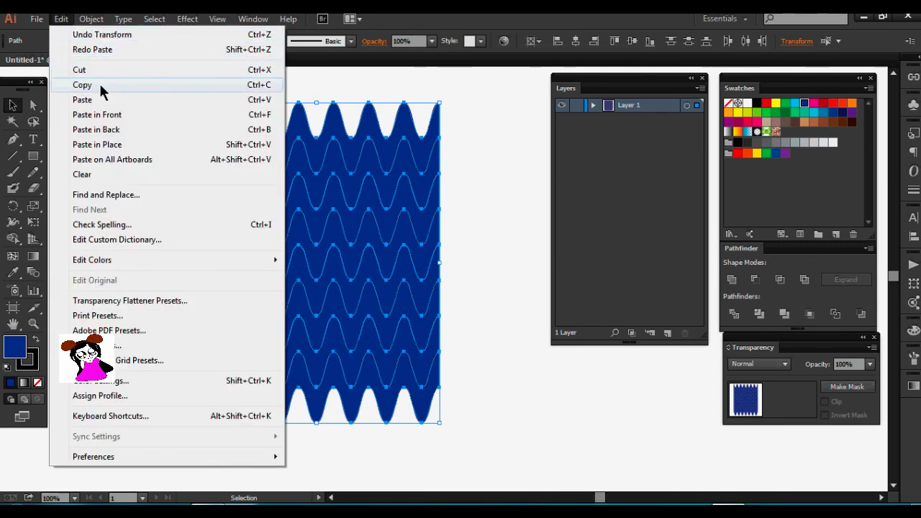
# Copy the wave paths, paste them in front, and group the pasted copy
pyautogui.click(100, 85)
pyautogui.click(60, 18)
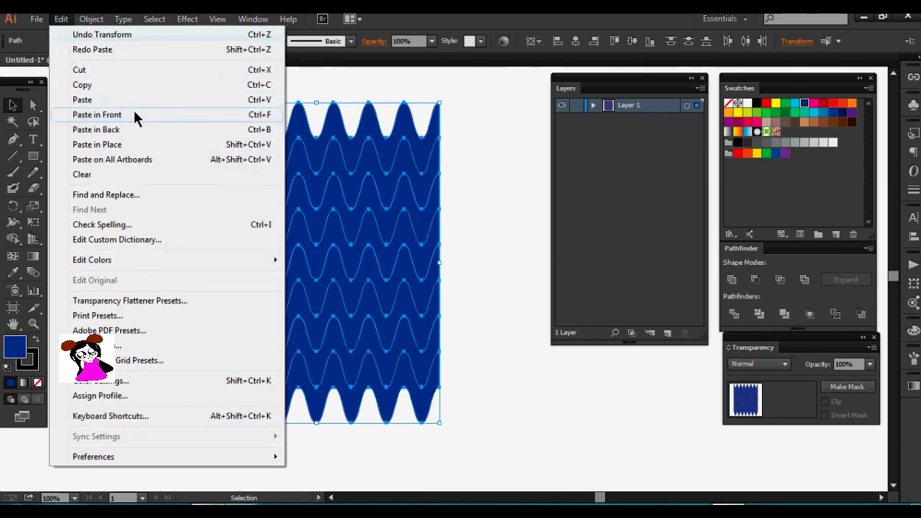
pyautogui.click(134, 115)
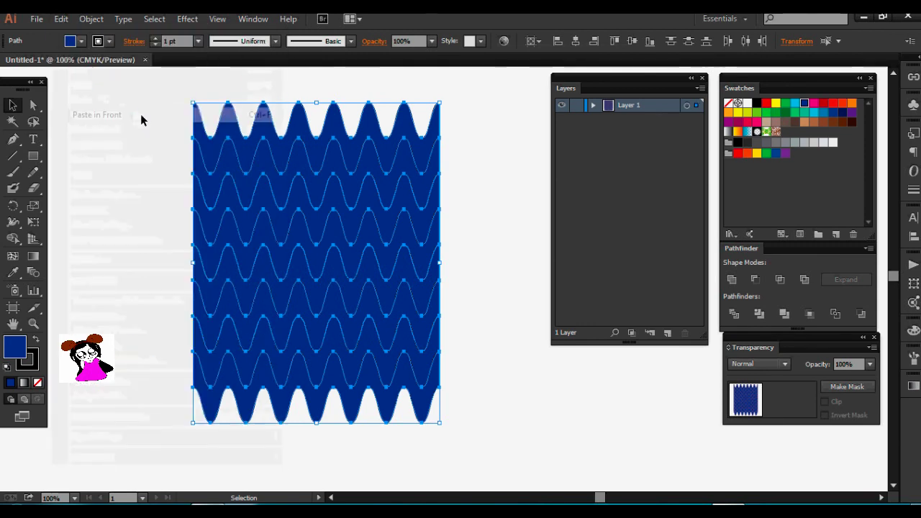
pyautogui.click(99, 24)
pyautogui.click(136, 70)
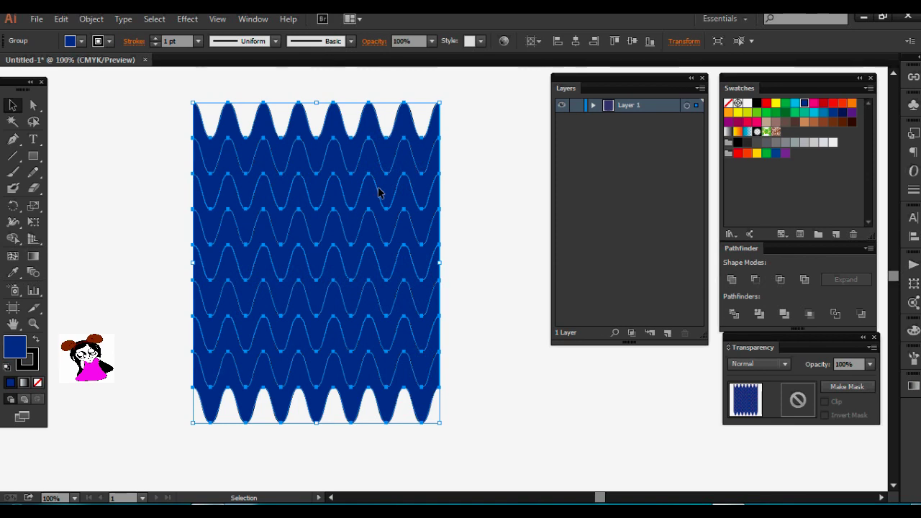
# Move the grouped copy up about 0.69 cm
pyautogui.moveTo(379, 193); pyautogui.dragTo(375, 173)
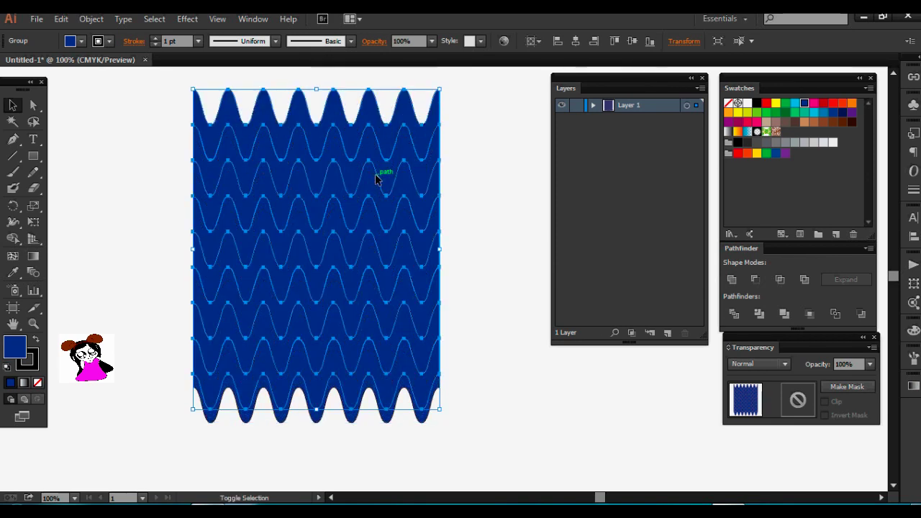
pyautogui.click(472, 173)
pyautogui.click(426, 144)
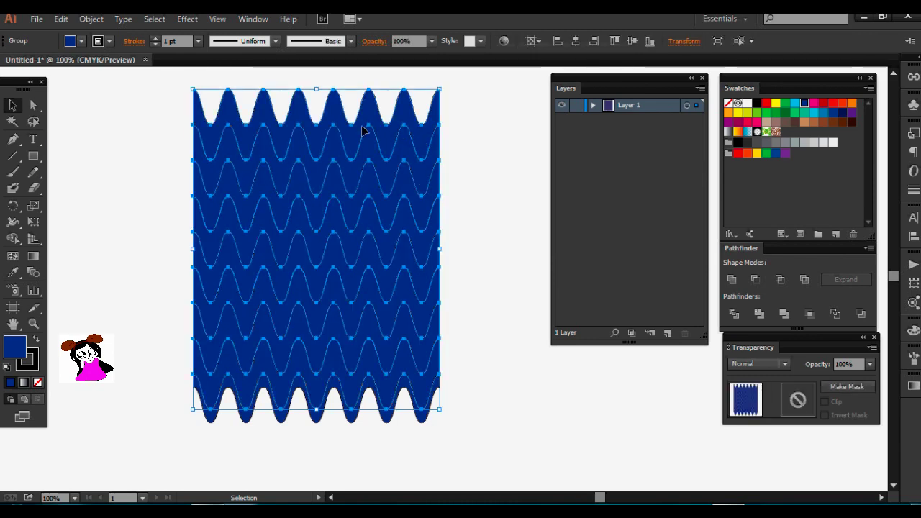
pyautogui.click(33, 105)
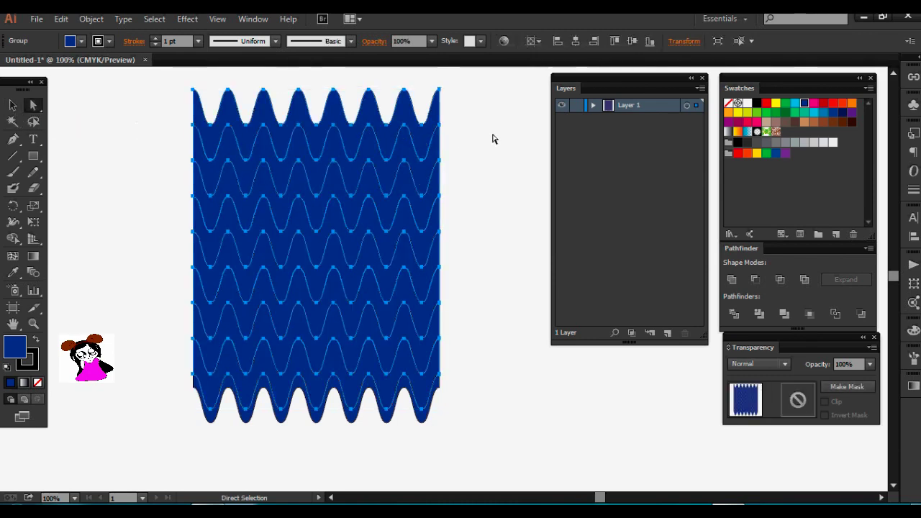
# Recolour individual wave bands: top cyan, the next three teal, a lower one cyan
pyautogui.click(430, 139)
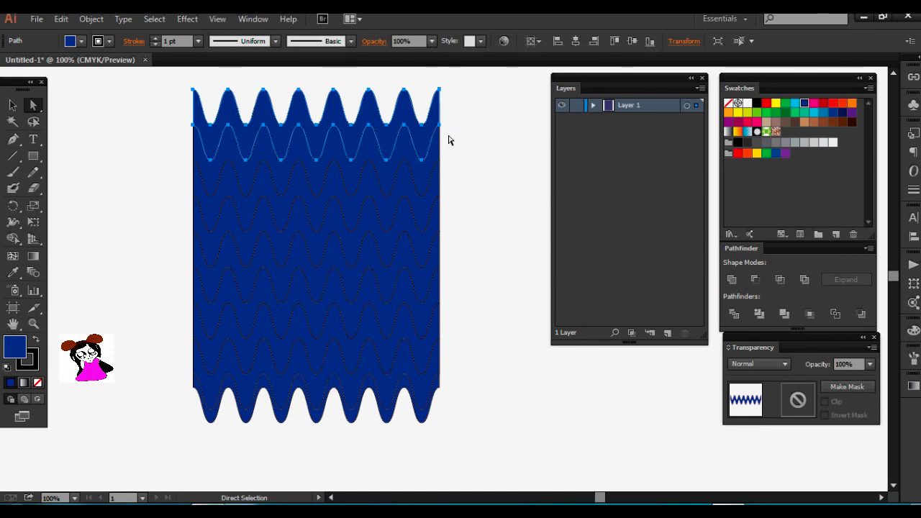
pyautogui.click(795, 104)
pyautogui.click(430, 188)
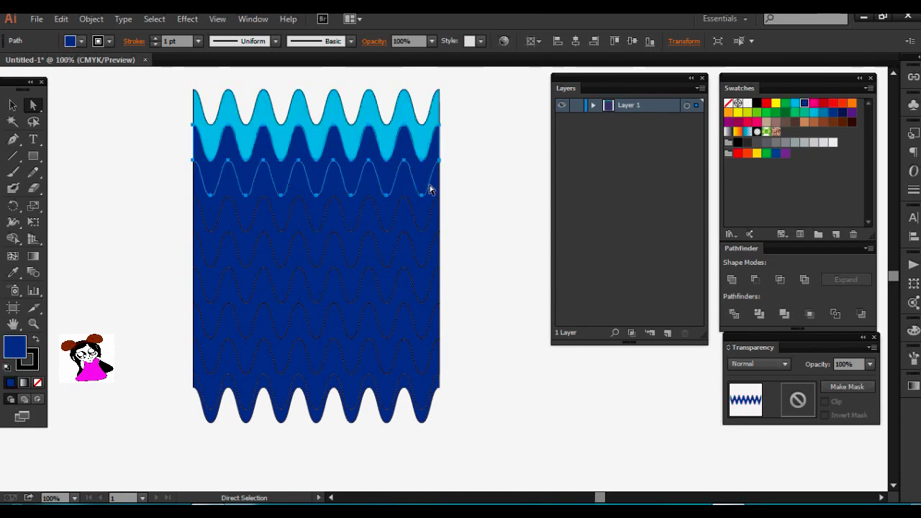
pyautogui.click(426, 220)
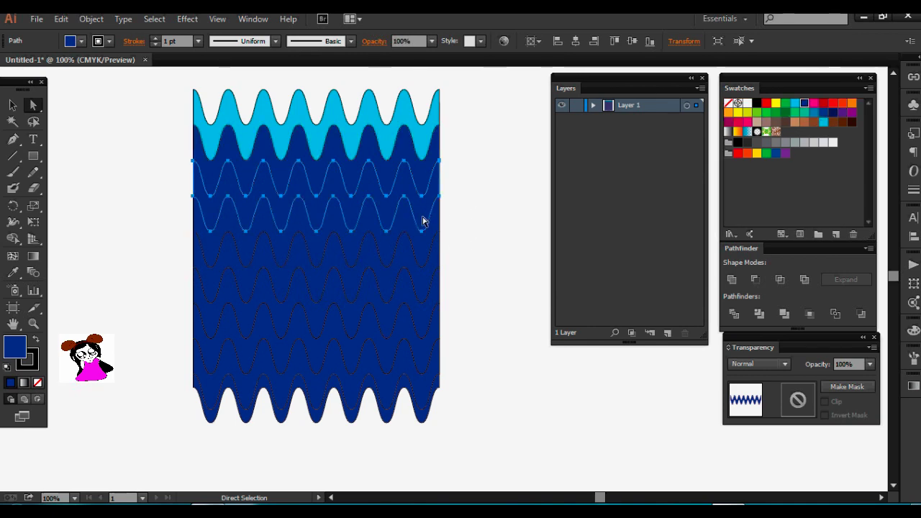
pyautogui.click(807, 113)
pyautogui.click(429, 259)
pyautogui.click(807, 114)
pyautogui.click(430, 330)
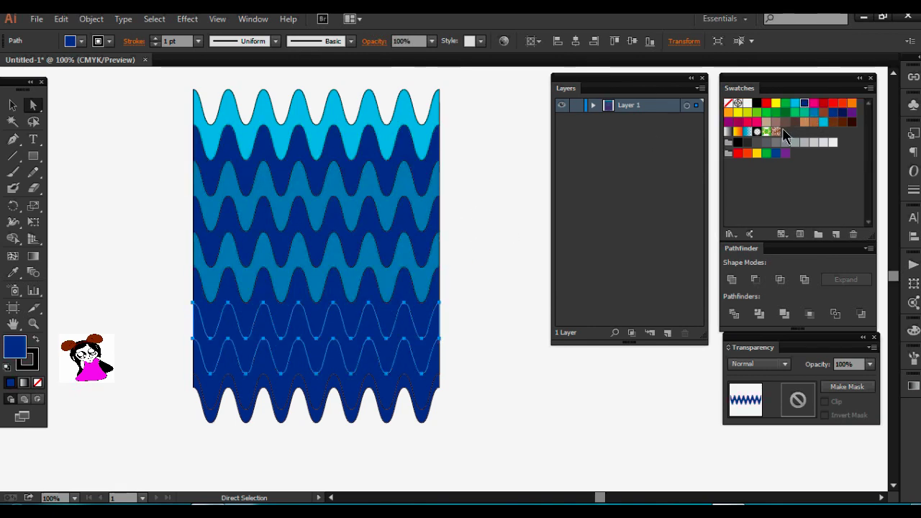
pyautogui.click(807, 114)
pyautogui.click(425, 407)
pyautogui.click(794, 103)
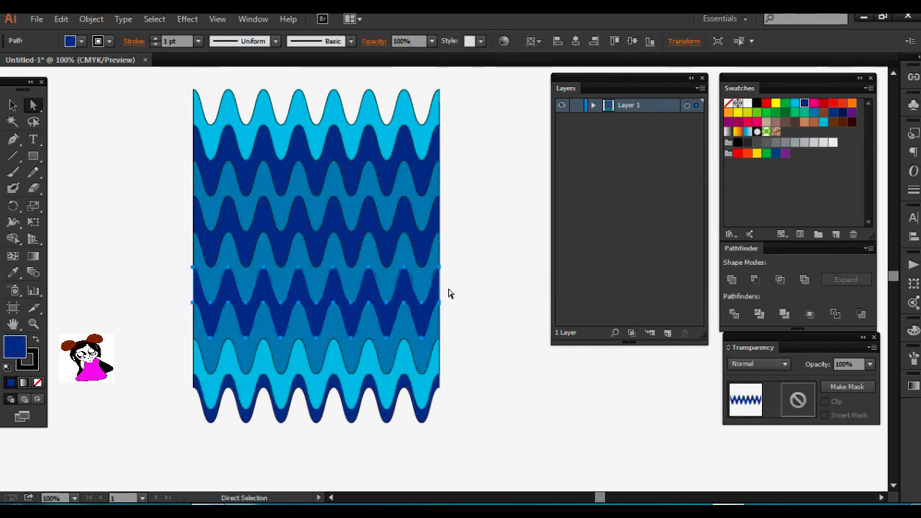
# Recolour the remaining bands cyan and dark navy, then clear the selection
pyautogui.click(417, 242)
pyautogui.click(410, 186)
pyautogui.click(414, 183)
pyautogui.click(789, 119)
pyautogui.click(832, 113)
pyautogui.click(420, 232)
pyautogui.click(842, 113)
pyautogui.click(440, 322)
pyautogui.click(842, 113)
pyautogui.click(482, 122)
pyautogui.click(12, 105)
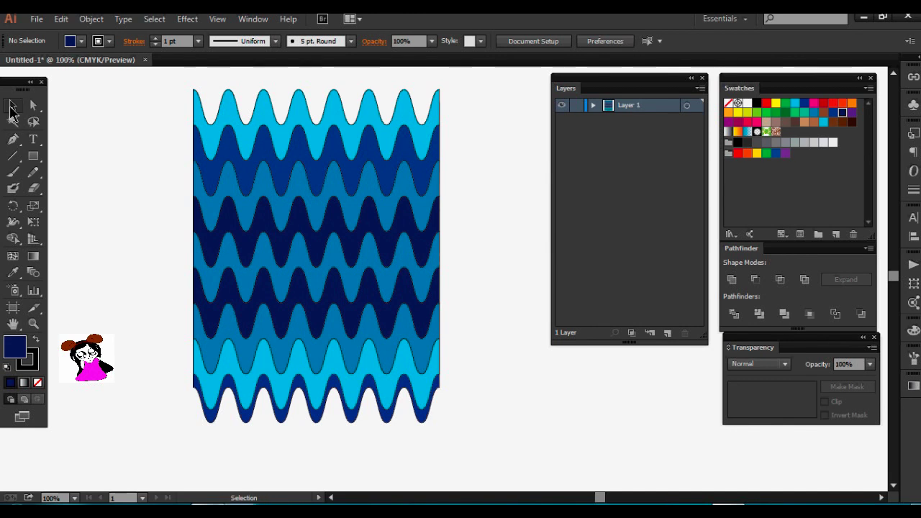
# Select the wave group, float the Transparency panel, and keep the Normal blend mode
pyautogui.click(322, 183)
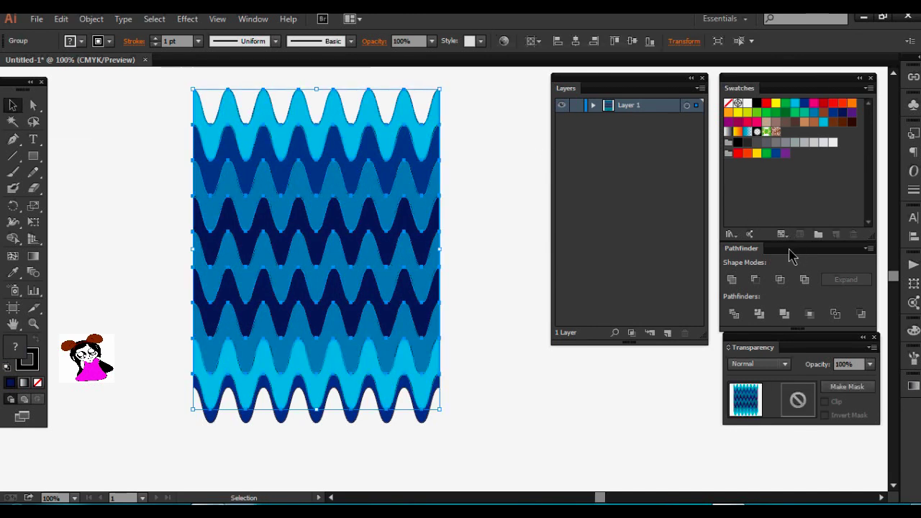
pyautogui.moveTo(813, 348)
pyautogui.mouseDown()
pyautogui.moveTo(709, 309)
pyautogui.moveTo(592, 144)
pyautogui.mouseUp()
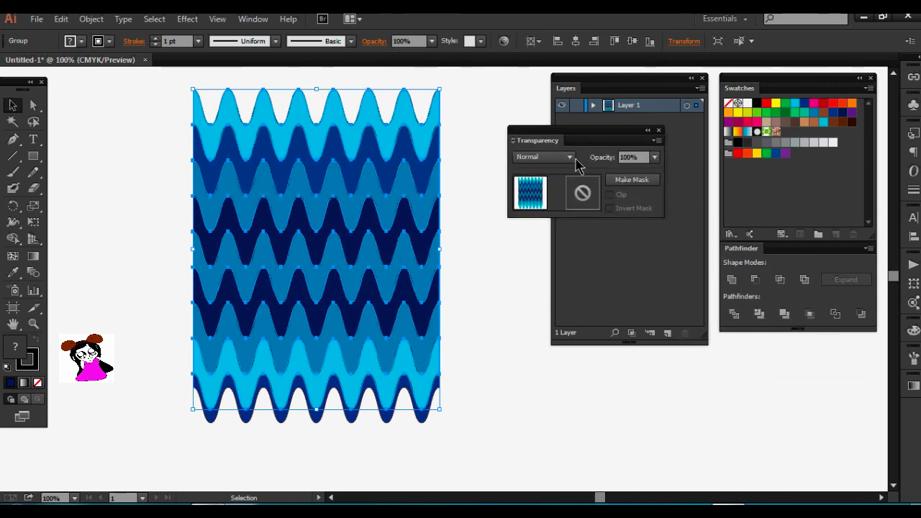
pyautogui.click(567, 157)
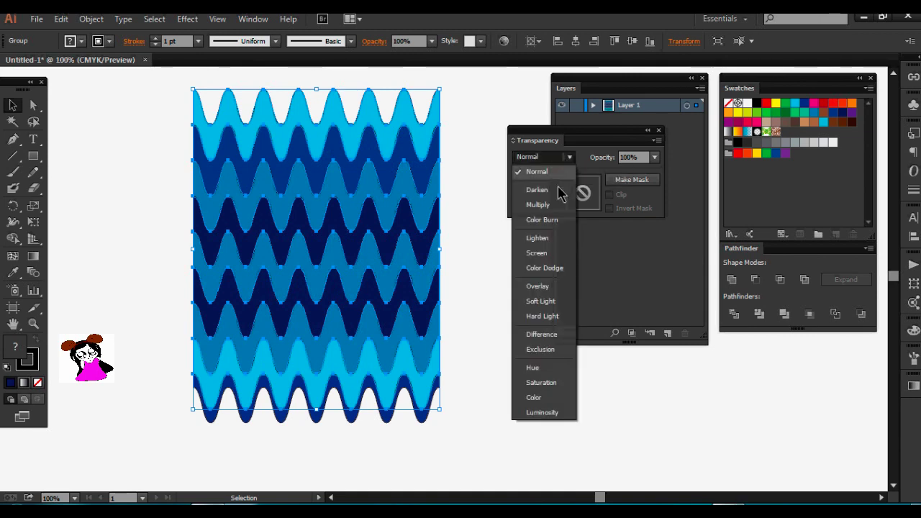
pyautogui.click(545, 287)
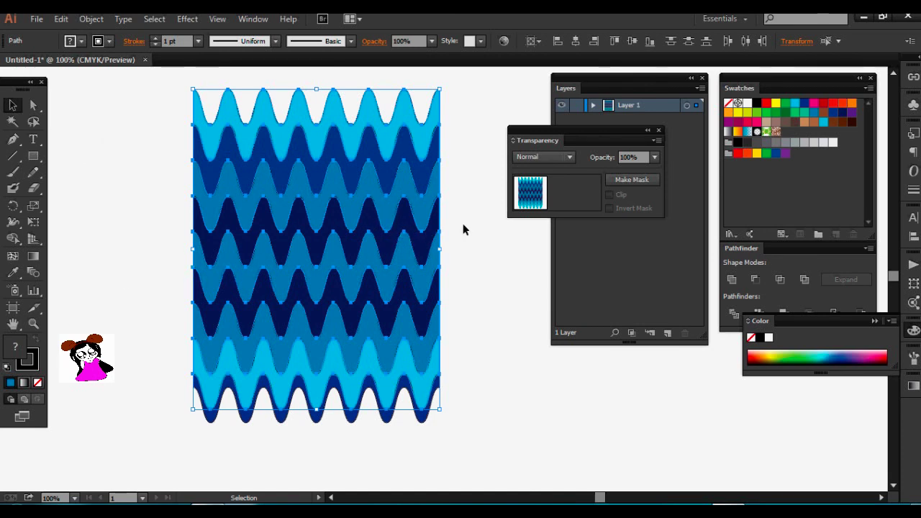
# Set the wave ribbon group to 60% opacity in the Transparency panel, then deselect the artwork
pyautogui.click(653, 160)
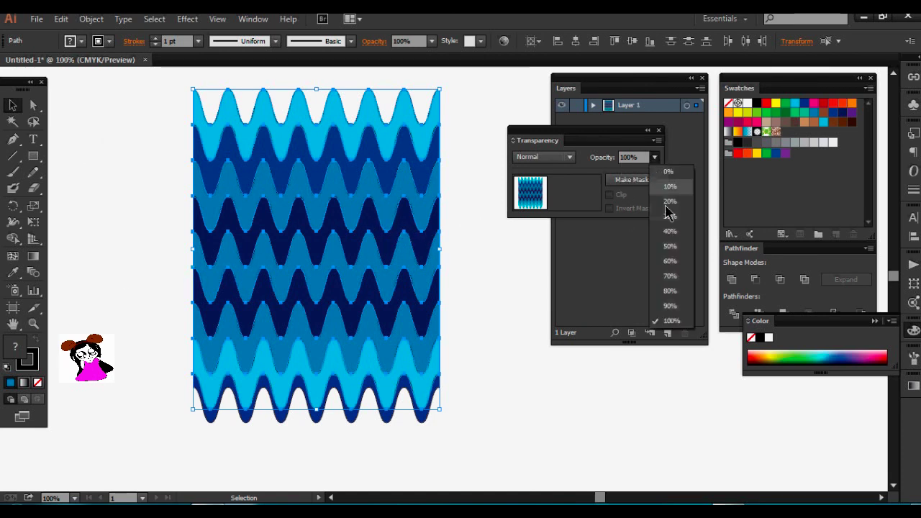
pyautogui.click(670, 261)
pyautogui.moveTo(475, 106)
pyautogui.mouseDown()
pyautogui.moveTo(151, 434)
pyautogui.moveTo(167, 417)
pyautogui.mouseUp()
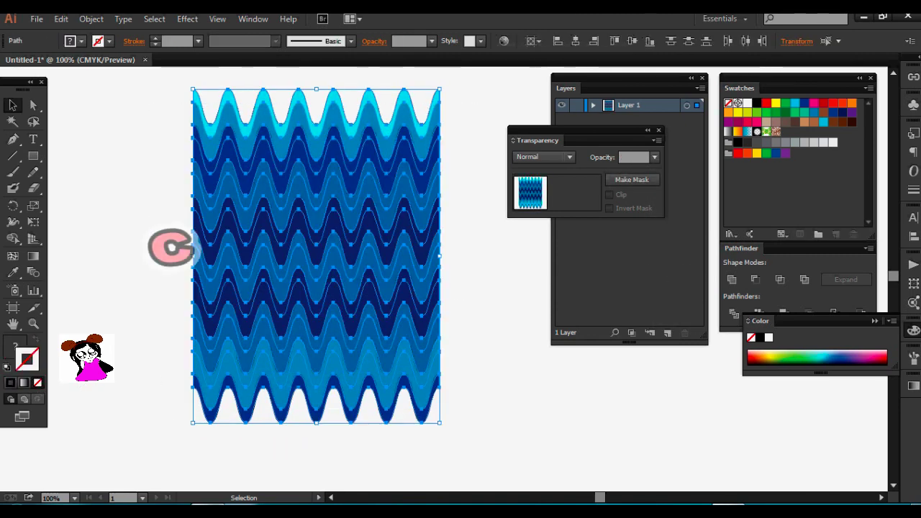
pyautogui.click(37, 382)
pyautogui.click(122, 370)
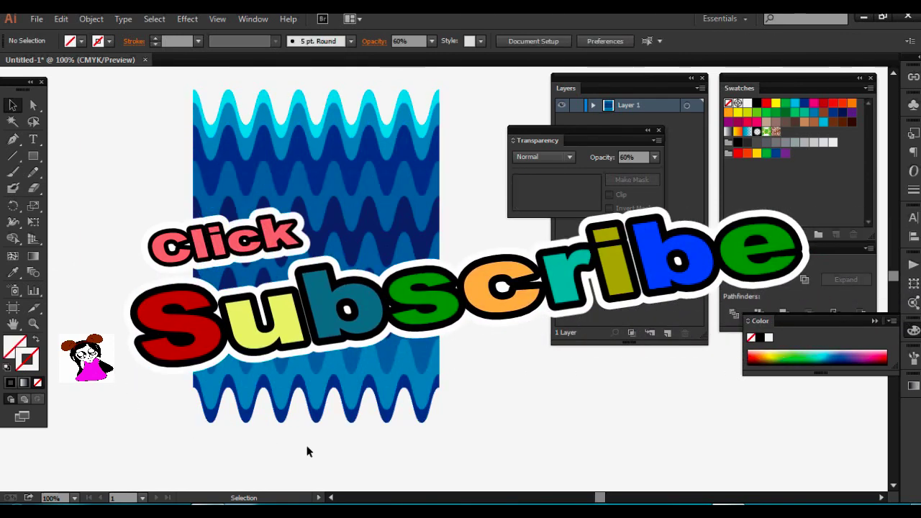